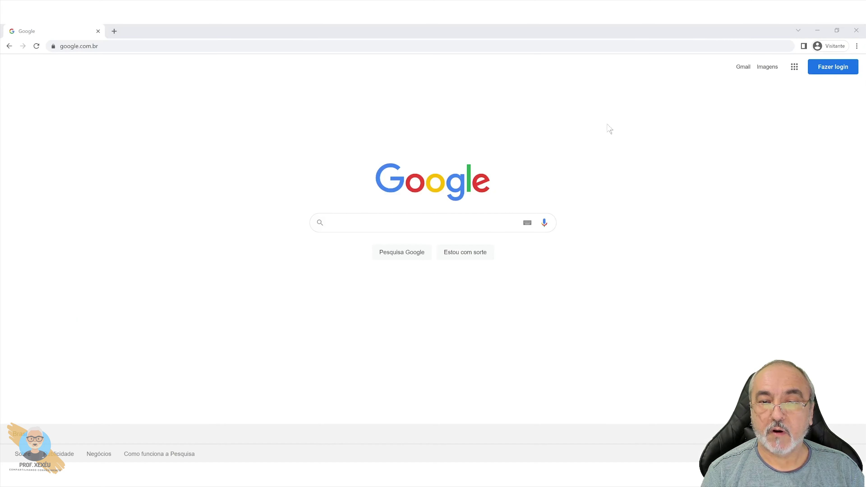
{"action": "left_click", "coordinate": [321, 46]}
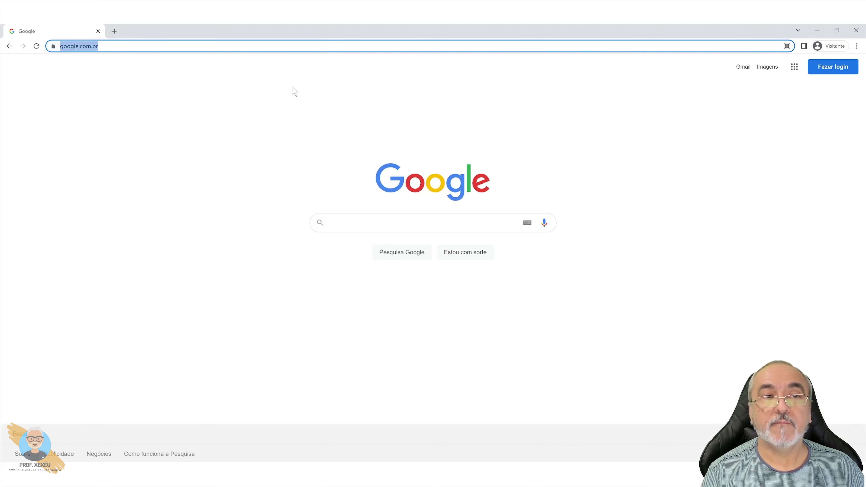
{"action": "type", "text": "www.gmail"}
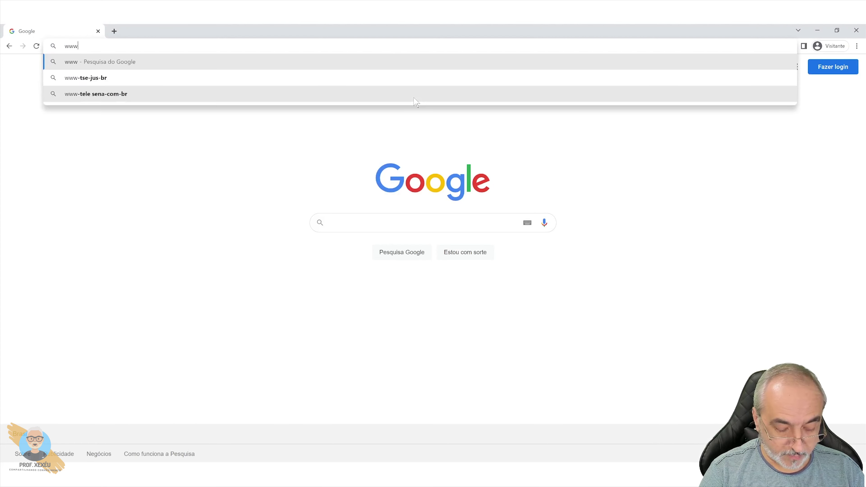
{"action": "type", "text": ".com.br"}
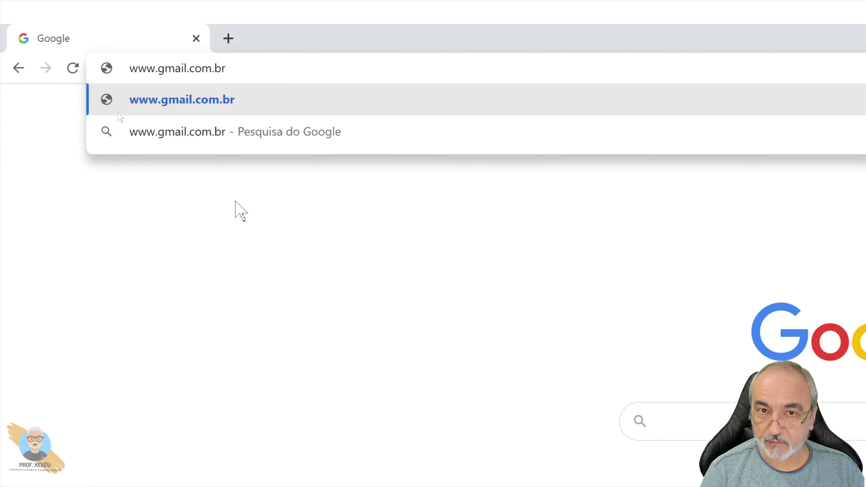
{"action": "key", "text": "Return"}
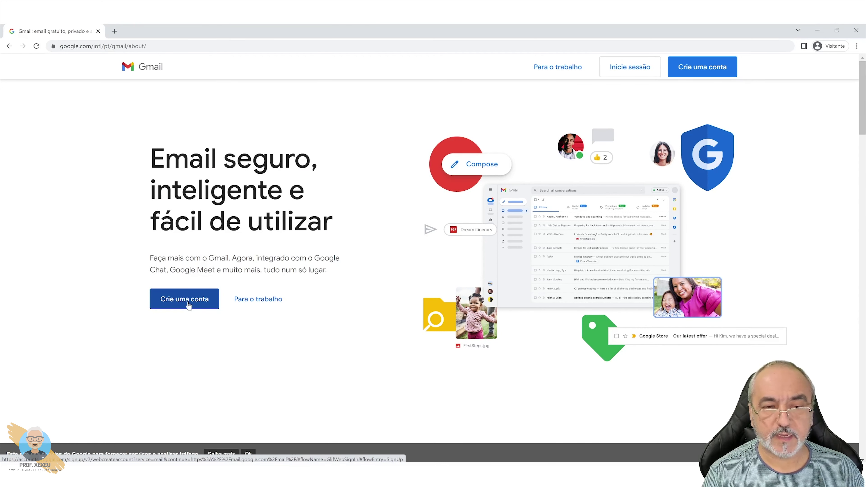
Step: Start 'Crie uma conta' and fill the Nome and Sobrenome fields with the person's name
{"action": "left_click", "coordinate": [188, 305]}
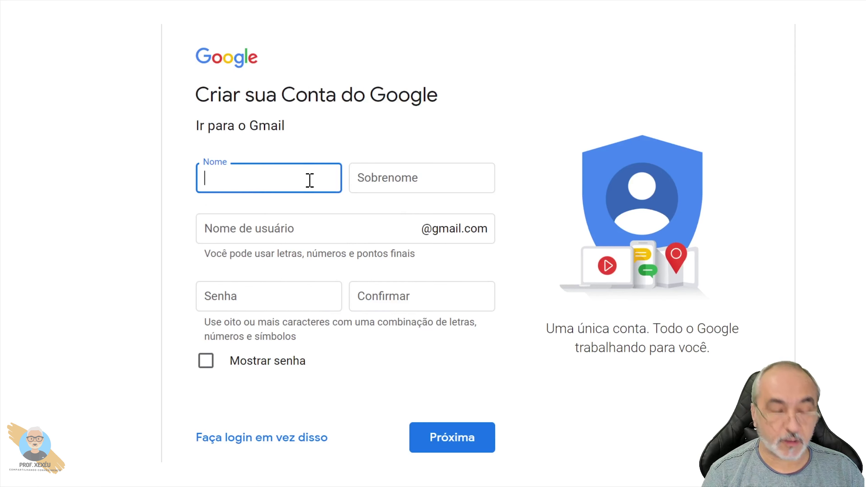
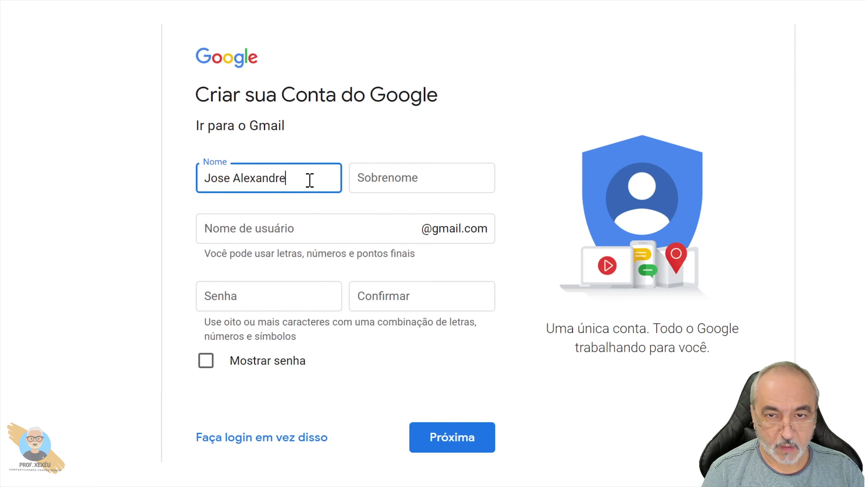
{"action": "left_click", "coordinate": [373, 182]}
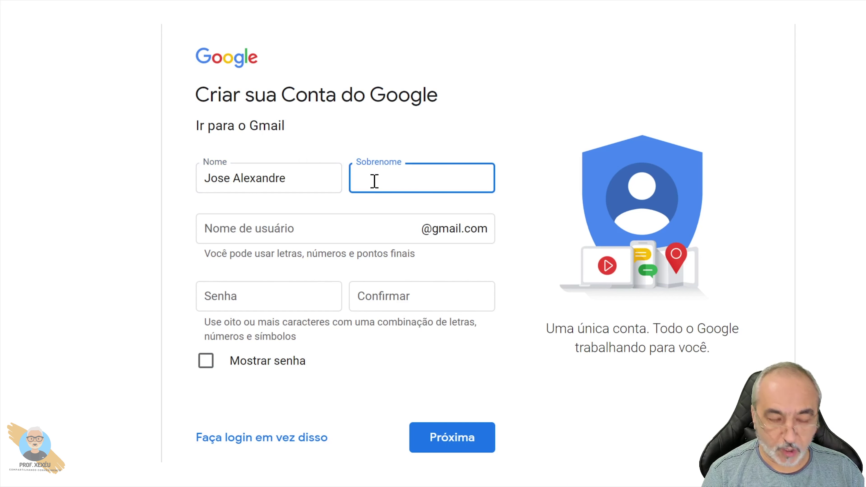
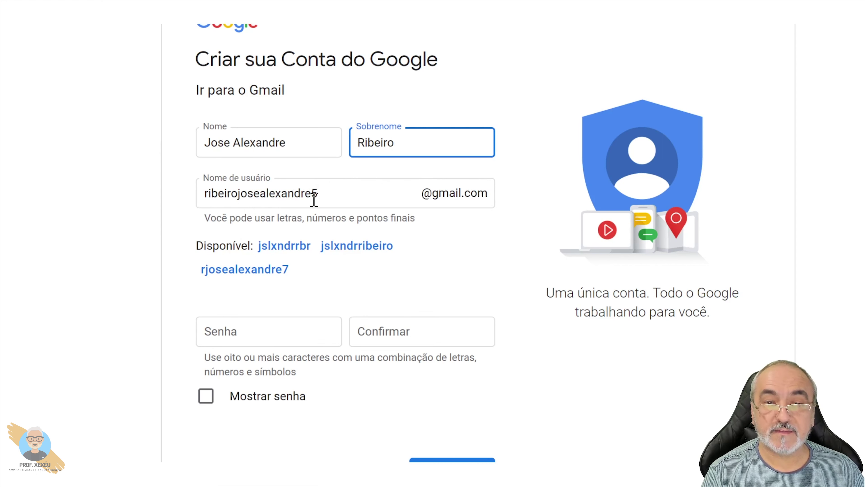
Step: Replace the suggested username with a custom one, then pick an available suggestion under Disponível
{"action": "left_click", "coordinate": [325, 195]}
{"action": "left_click_drag", "start_coordinate": [325, 195], "coordinate": [141, 199]}
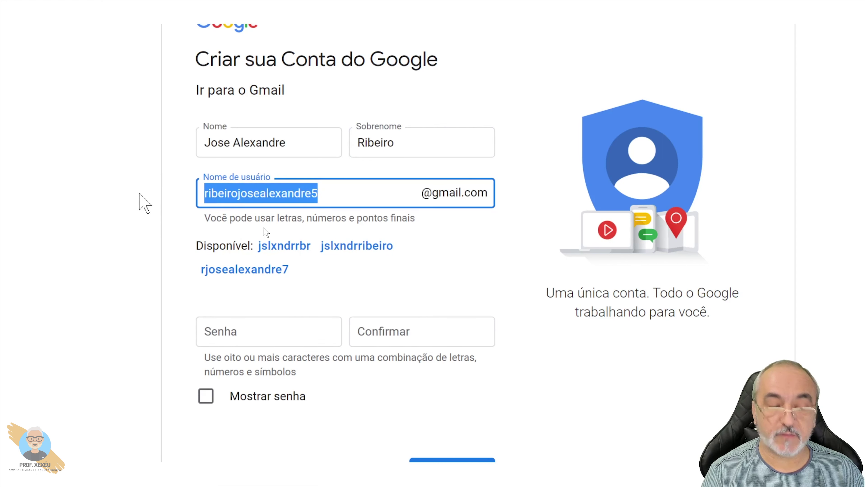
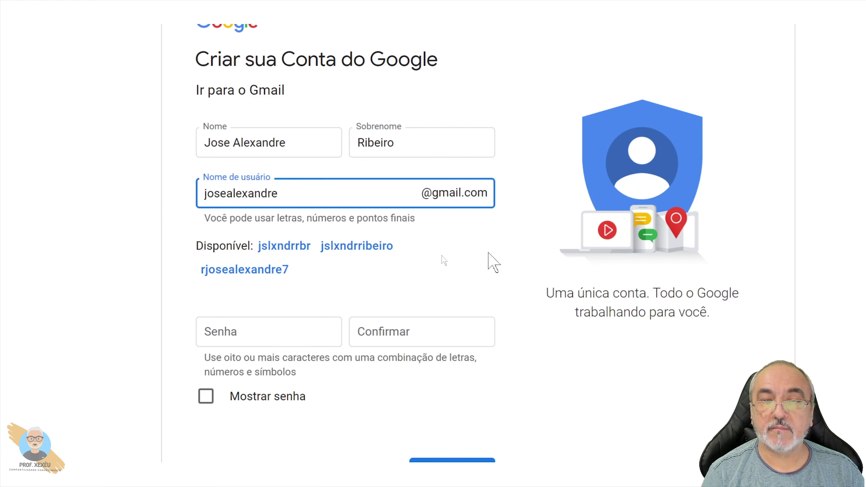
{"action": "left_click", "coordinate": [476, 243]}
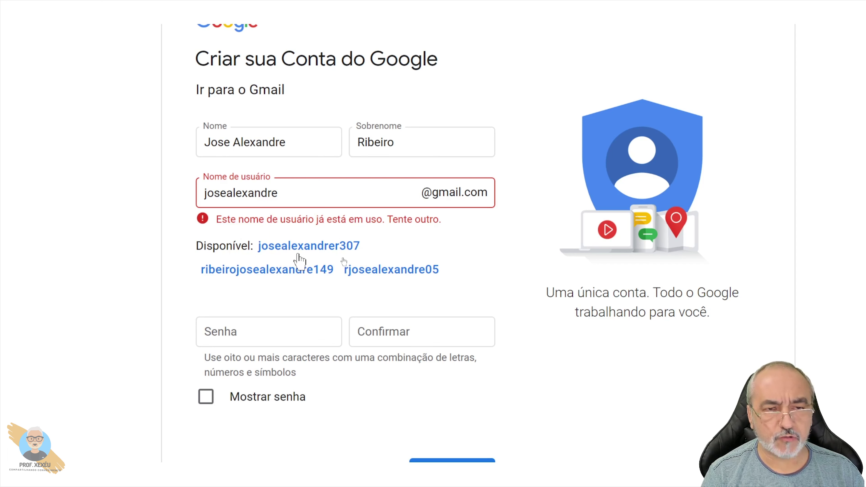
{"action": "left_click", "coordinate": [314, 247]}
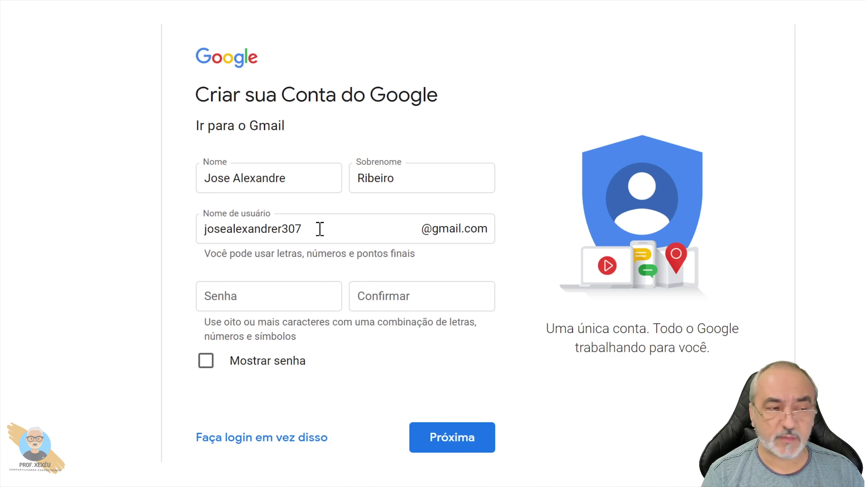
Step: Enter a password and its confirmation, show both in plain text, and submit
{"action": "scroll", "coordinate": [266, 327], "scroll_direction": "down", "scroll_amount": 1}
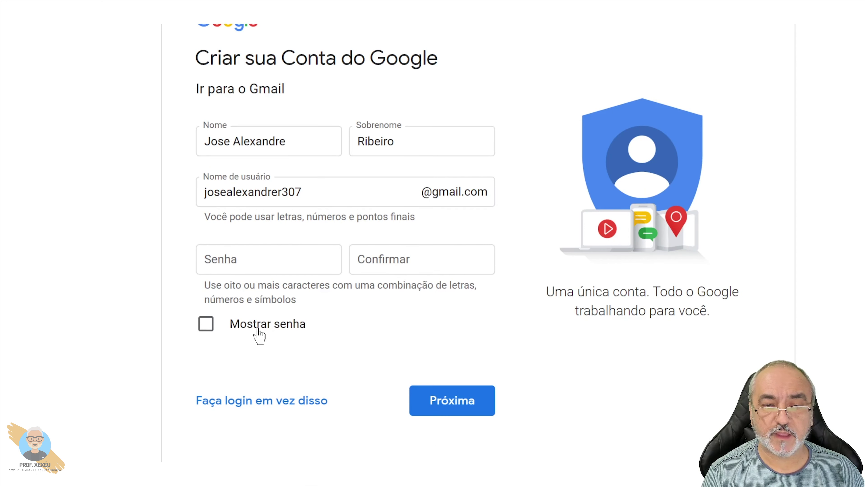
{"action": "left_click", "coordinate": [286, 271]}
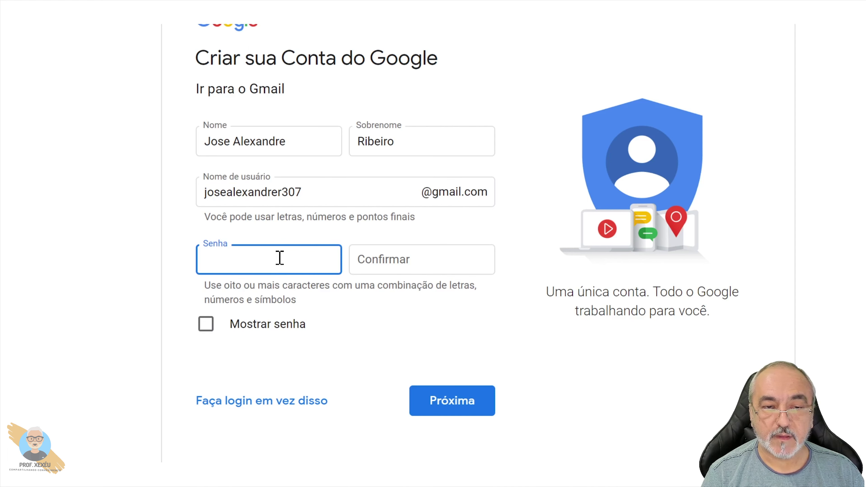
{"action": "type", "text": "••••"}
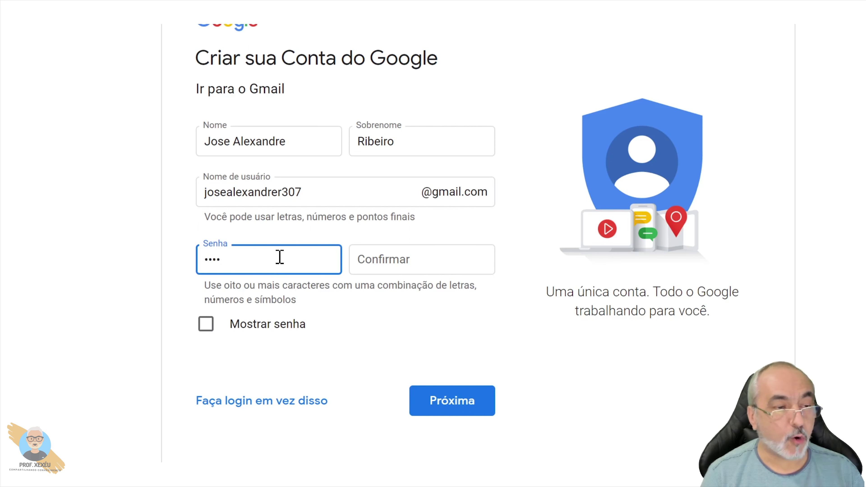
{"action": "left_click", "coordinate": [421, 268]}
{"action": "type", "text": "••••"}
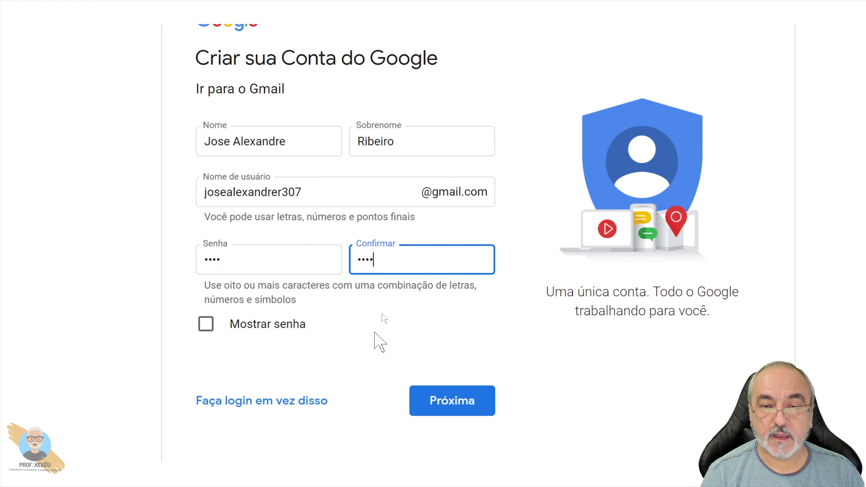
{"action": "left_click", "coordinate": [205, 325]}
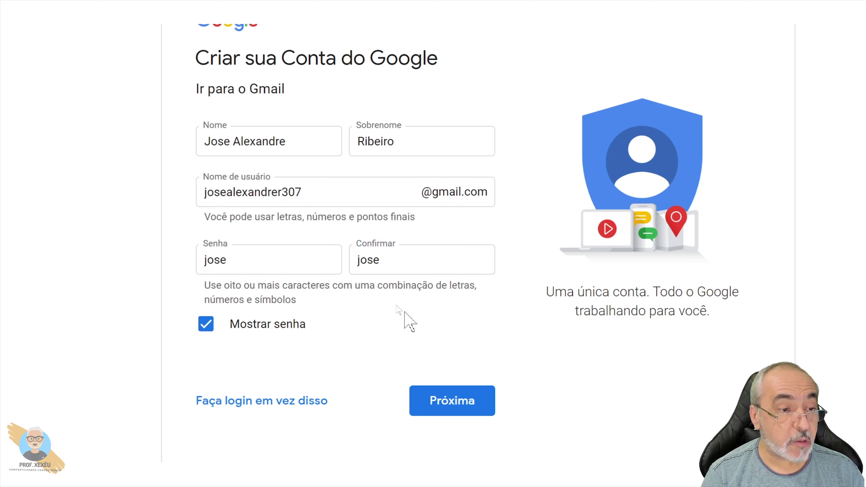
{"action": "left_click", "coordinate": [438, 406]}
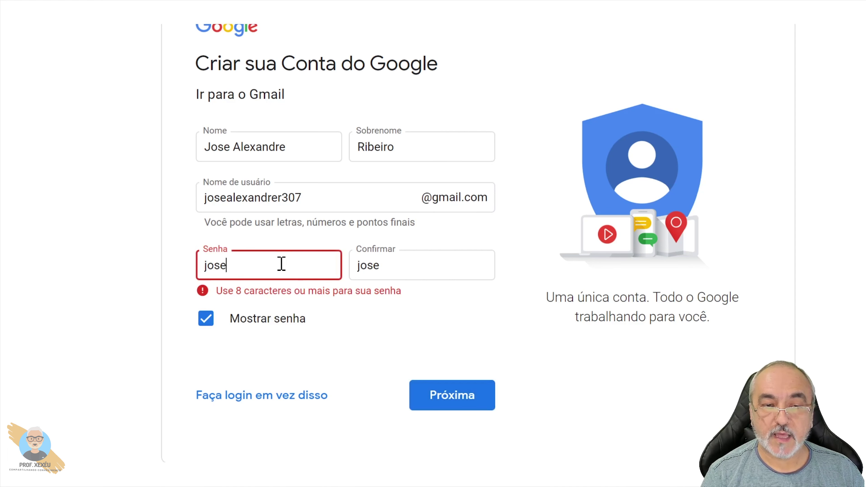
Step: Lengthen the rejected password, resubmit, then hide the password characters as dots
{"action": "type", "text": "12345"}
{"action": "left_click", "coordinate": [414, 265]}
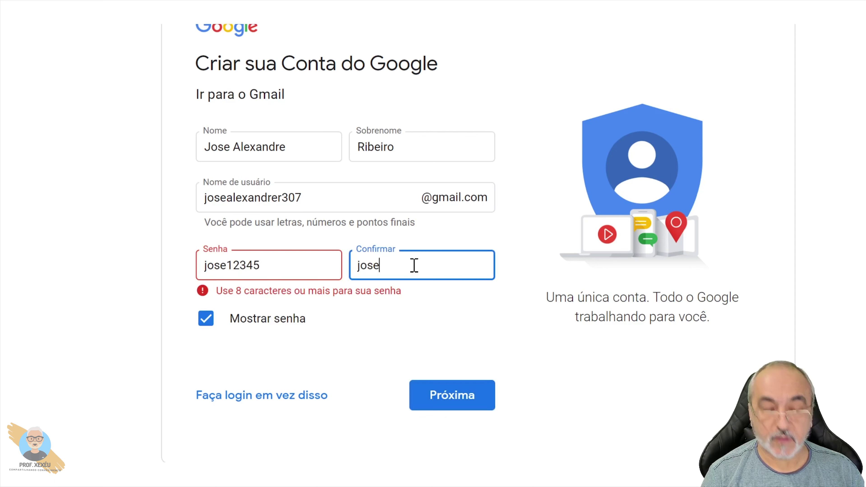
{"action": "type", "text": "12345"}
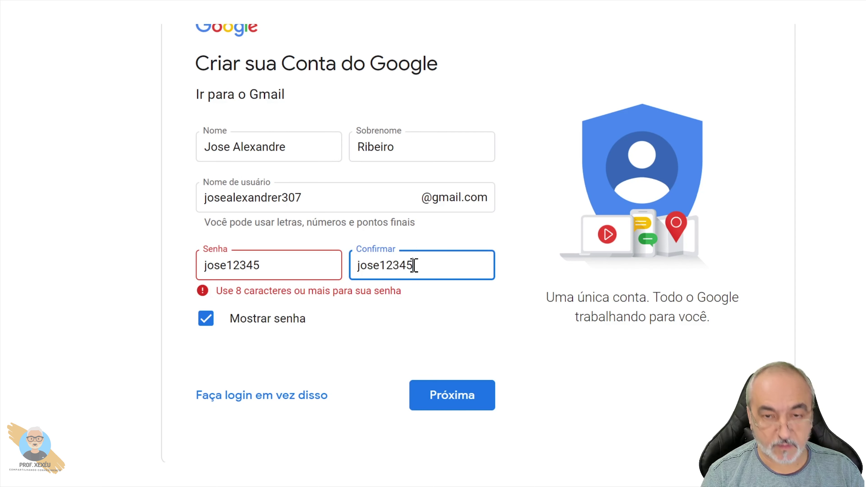
{"action": "left_click", "coordinate": [458, 404]}
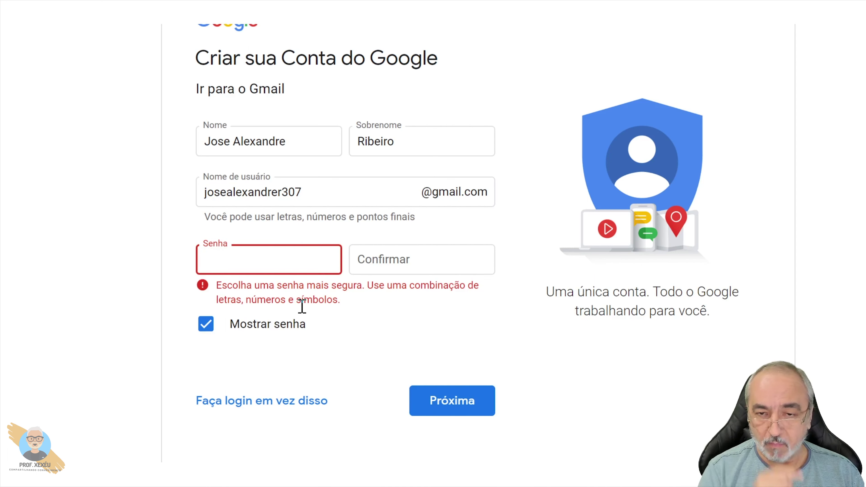
{"action": "type", "text": "jose"}
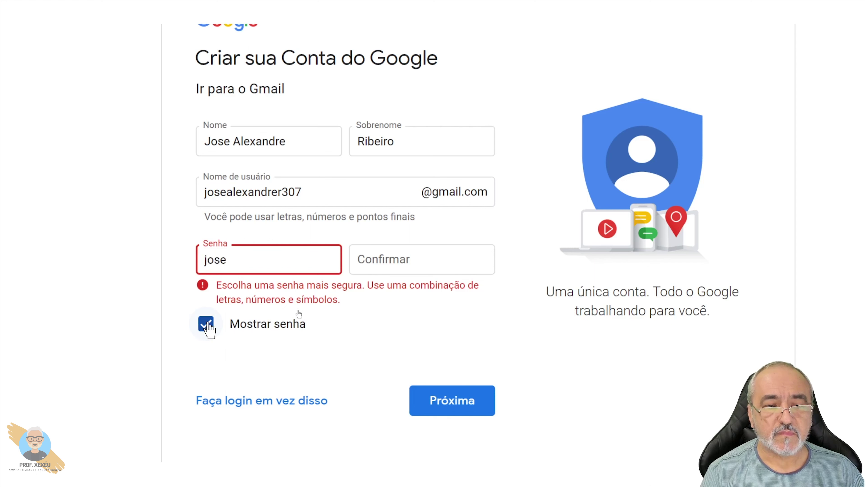
{"action": "left_click", "coordinate": [207, 324]}
Step: Extend the password further and type a new password confirmation
{"action": "left_click", "coordinate": [265, 256]}
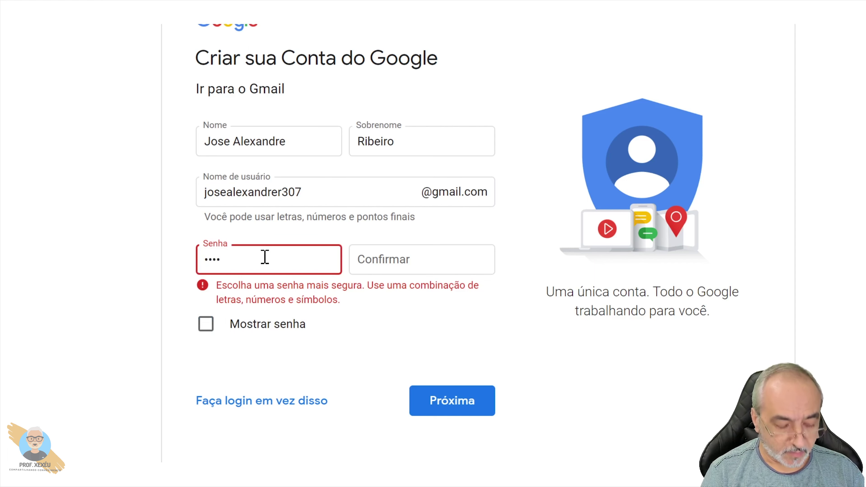
{"action": "type", "text": "1"}
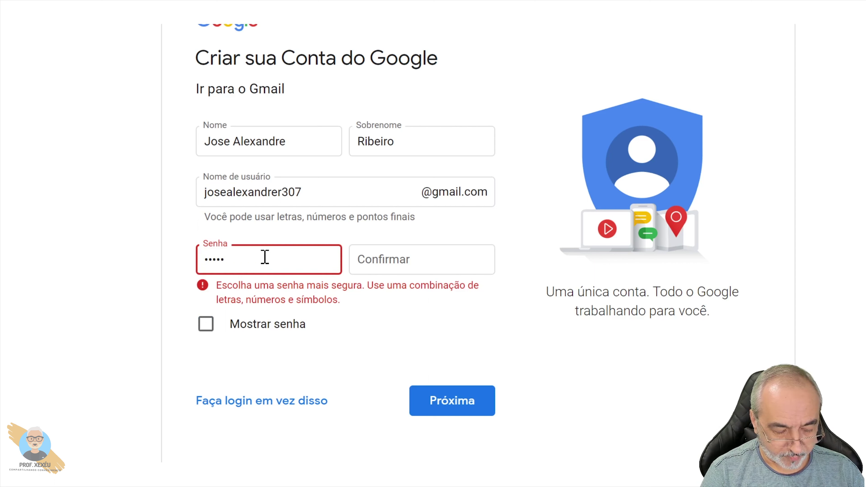
{"action": "type", "text": "234"}
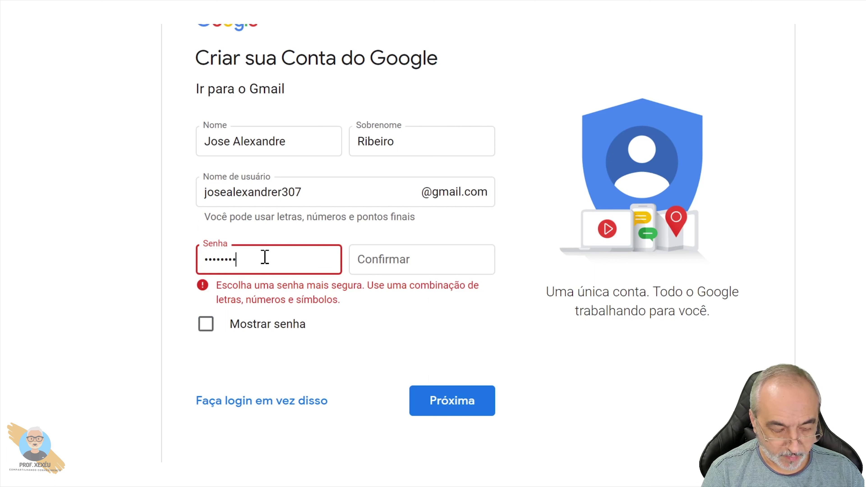
{"action": "type", "text": "56"}
{"action": "left_click", "coordinate": [386, 265]}
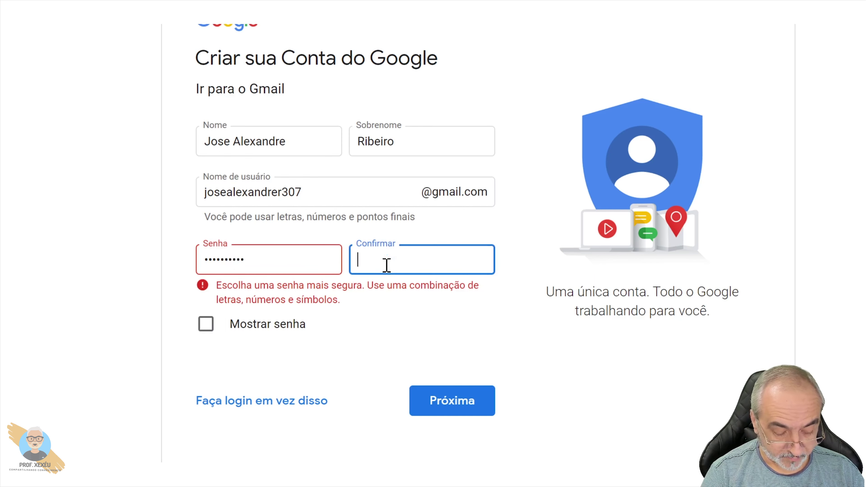
{"action": "type", "text": "12345"}
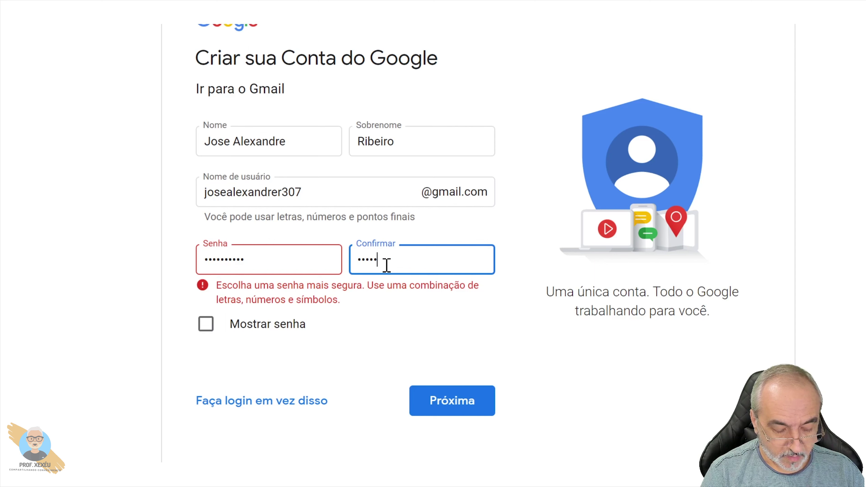
{"action": "type", "text": "678"}
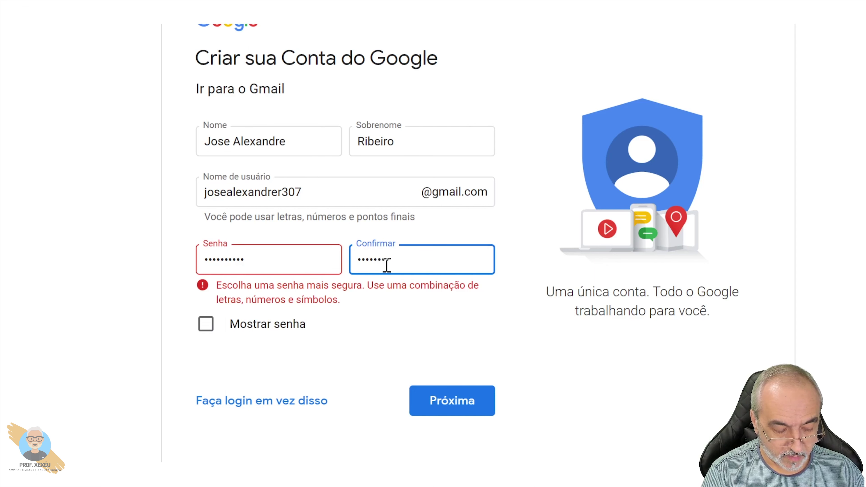
{"action": "type", "text": "90"}
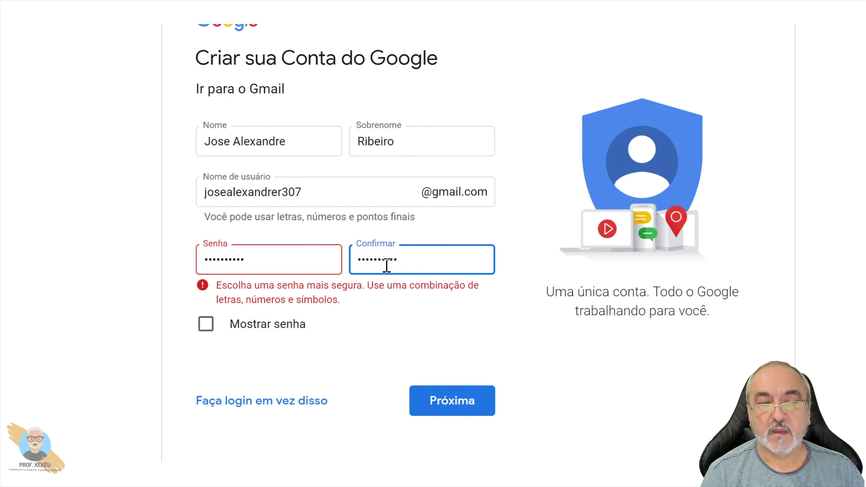
{"action": "scroll", "coordinate": [450, 475], "scroll_direction": "down", "scroll_amount": 1}
Step: After the mismatch error, clear and retype the 10-character password, then retype its confirmation
{"action": "left_click", "coordinate": [466, 375]}
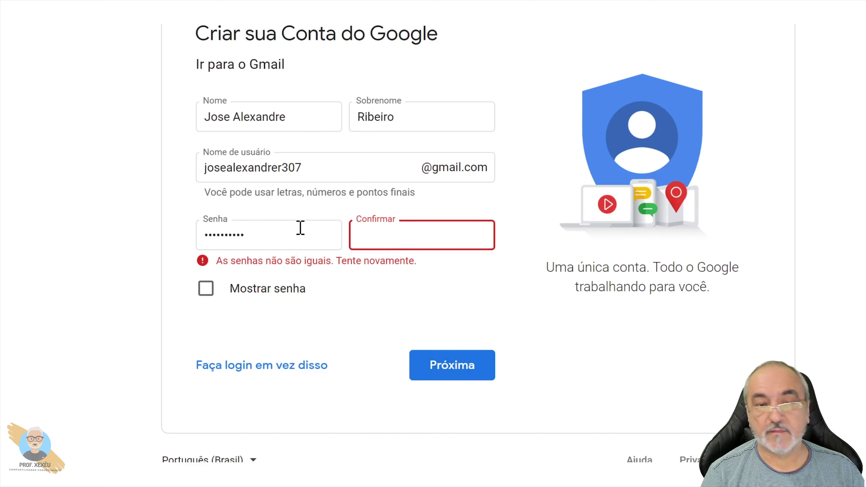
{"action": "left_click_drag", "start_coordinate": [291, 232], "coordinate": [193, 240]}
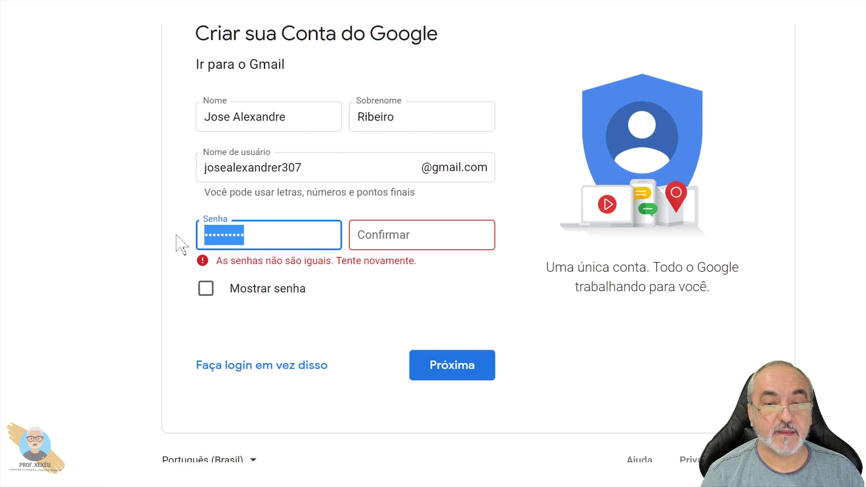
{"action": "left_click", "coordinate": [412, 239]}
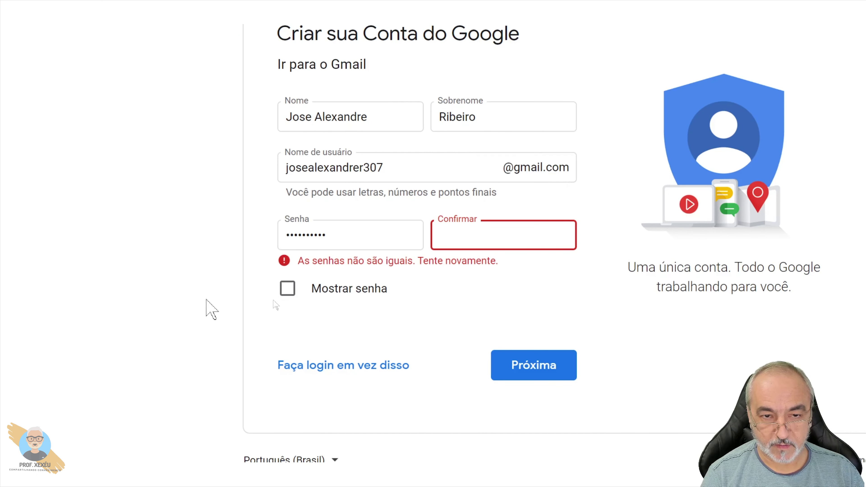
{"action": "left_click_drag", "start_coordinate": [327, 236], "coordinate": [248, 245]}
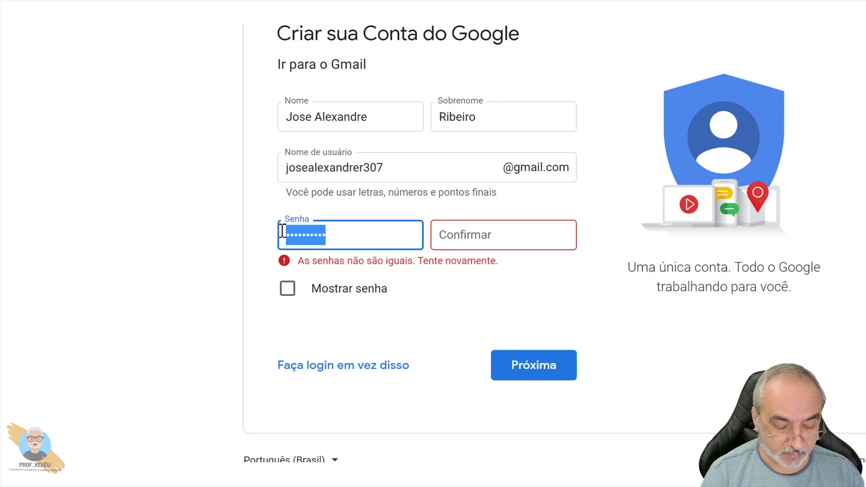
{"action": "key", "text": "BackSpace"}
{"action": "type", "text": "•••••"}
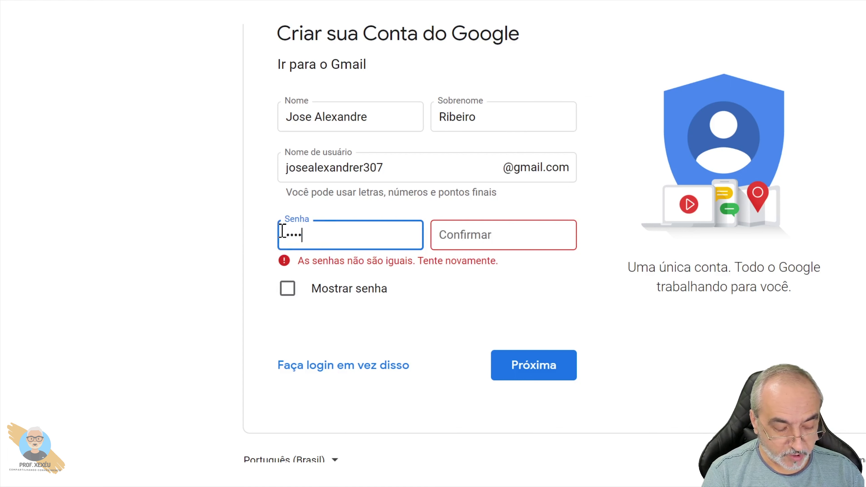
{"action": "type", "text": "••"}
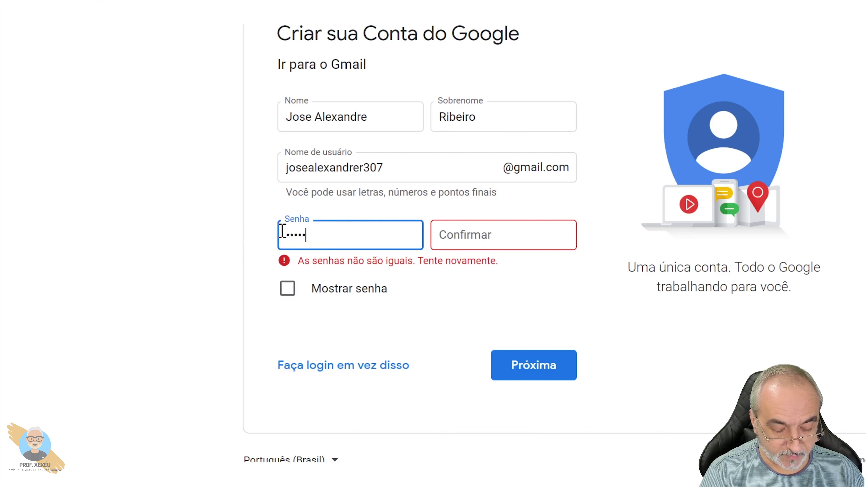
{"action": "type", "text": "•••"}
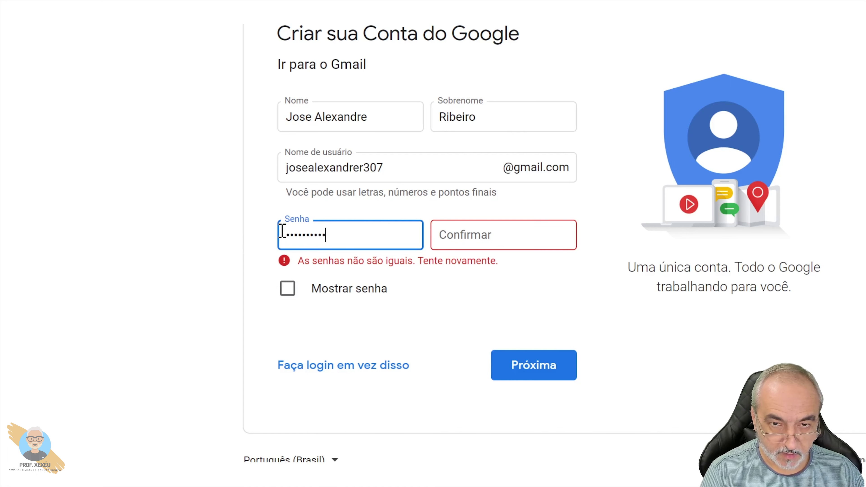
{"action": "left_click", "coordinate": [504, 242]}
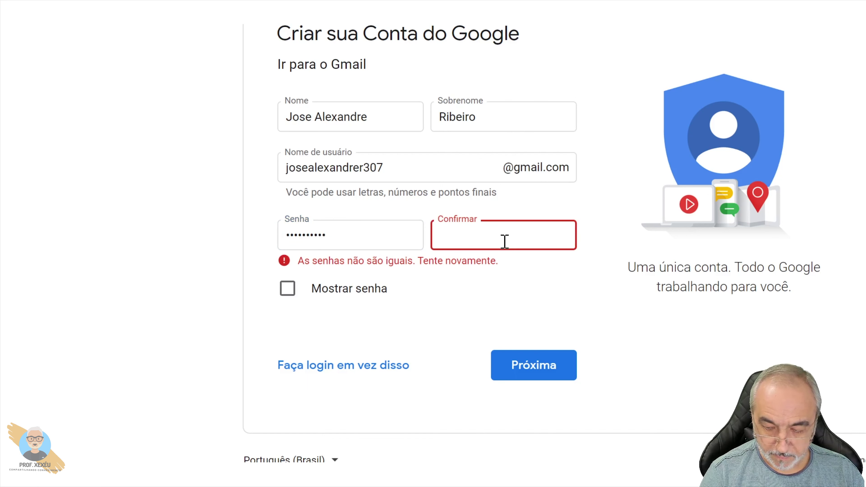
{"action": "type", "text": "••••"}
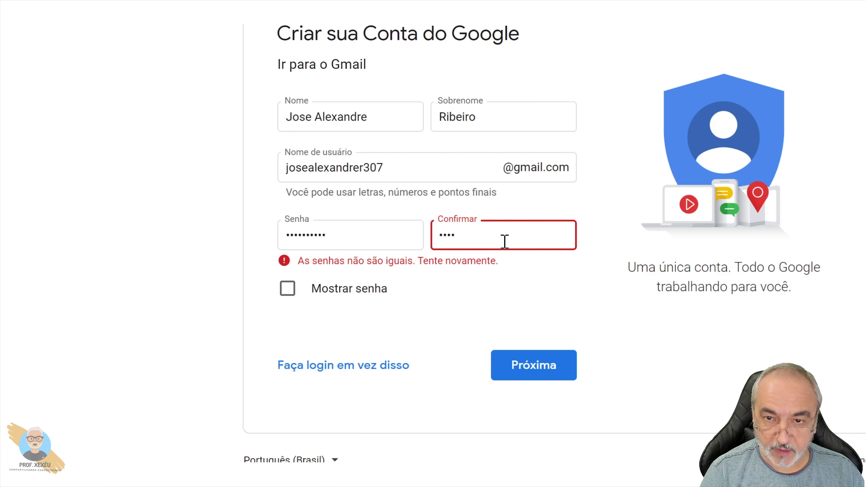
{"action": "type", "text": "•"}
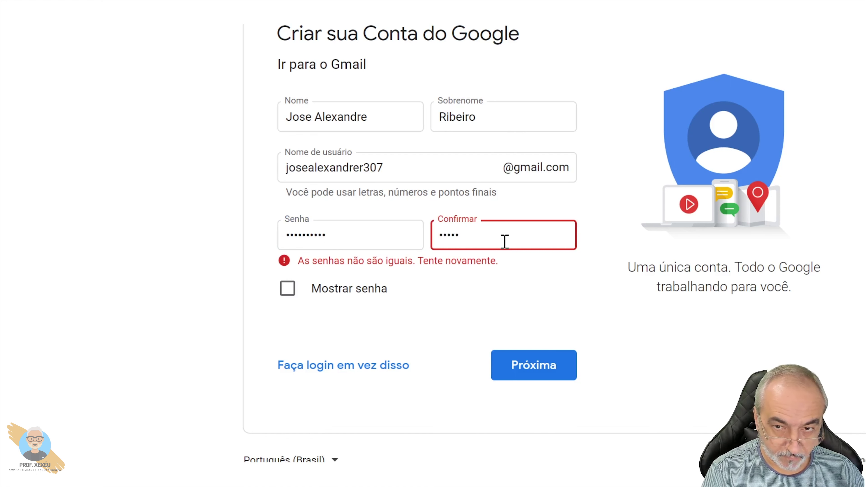
{"action": "type", "text": "•••••"}
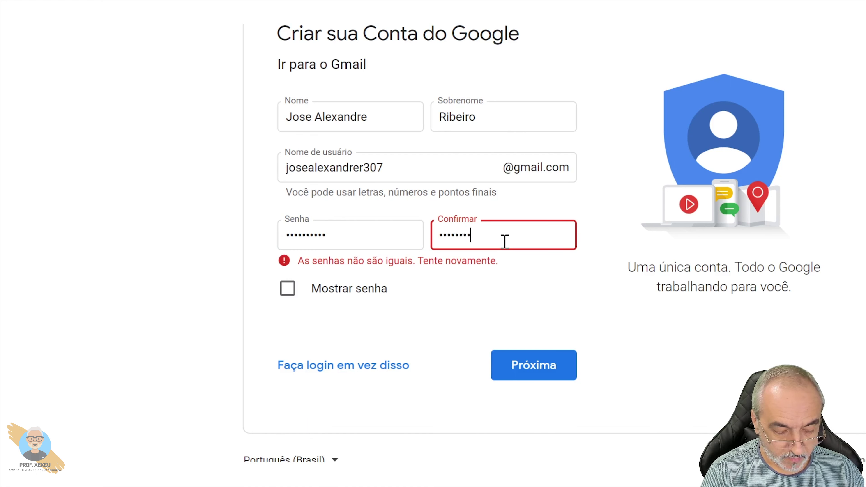
Step: Submit the name, username and password with Próxima to reach 'Bem-vindo ao Google'
{"action": "left_click", "coordinate": [535, 364]}
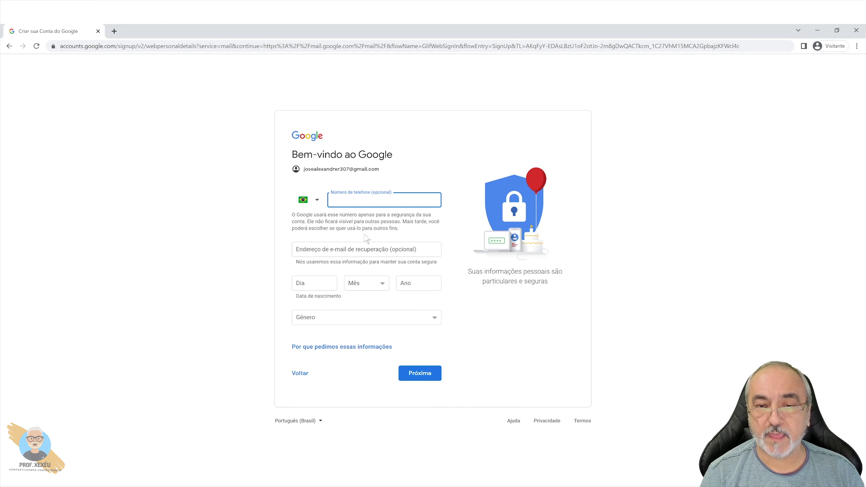
{"action": "left_click", "coordinate": [368, 249]}
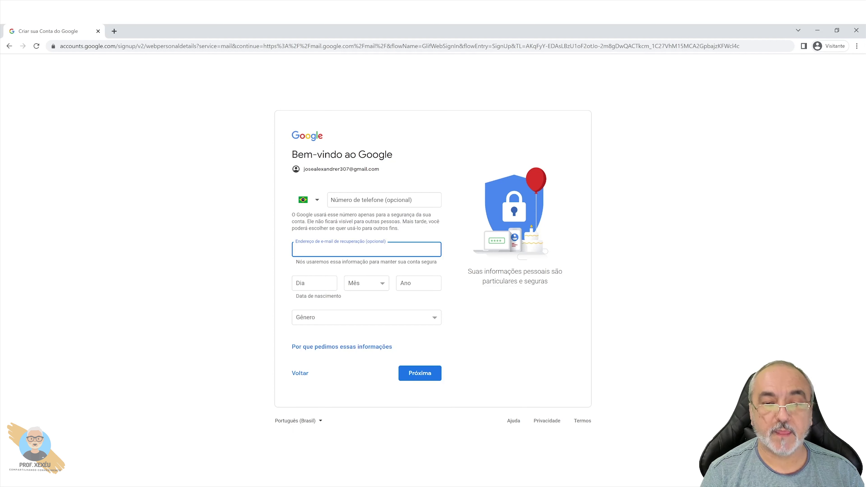
{"action": "left_click", "coordinate": [331, 281]}
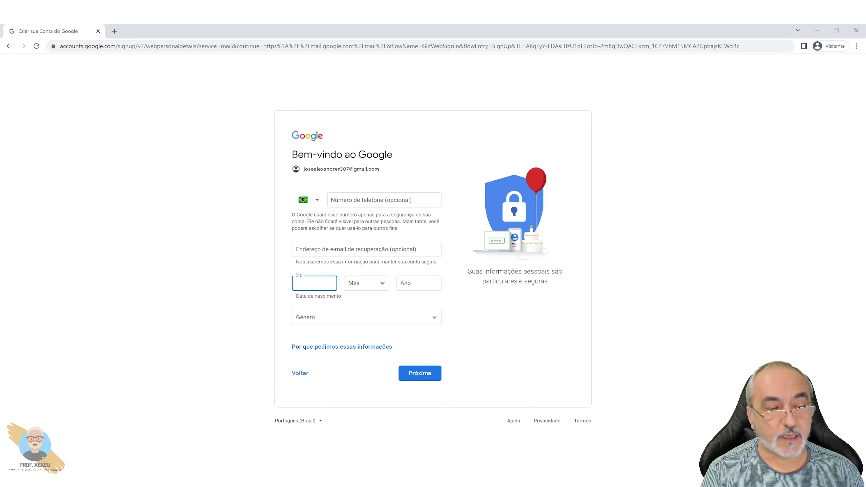